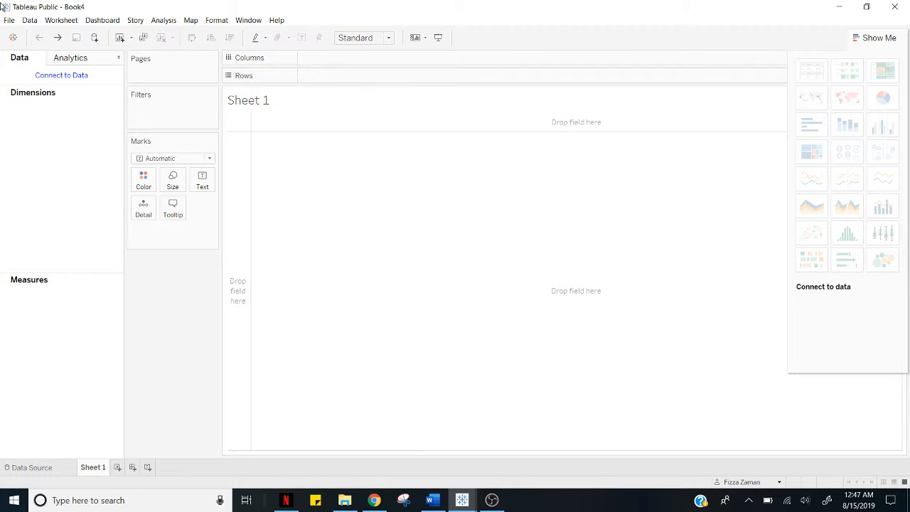
# Open the World_Bank_CO2 Excel file and add its CO2 Data Cleaned sheet to the data source.
pyautogui.click(9, 20)
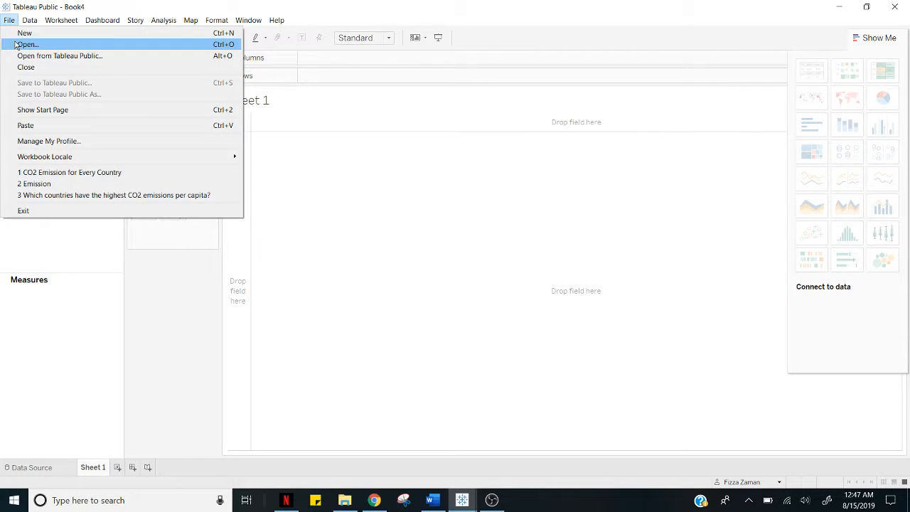
pyautogui.click(27, 44)
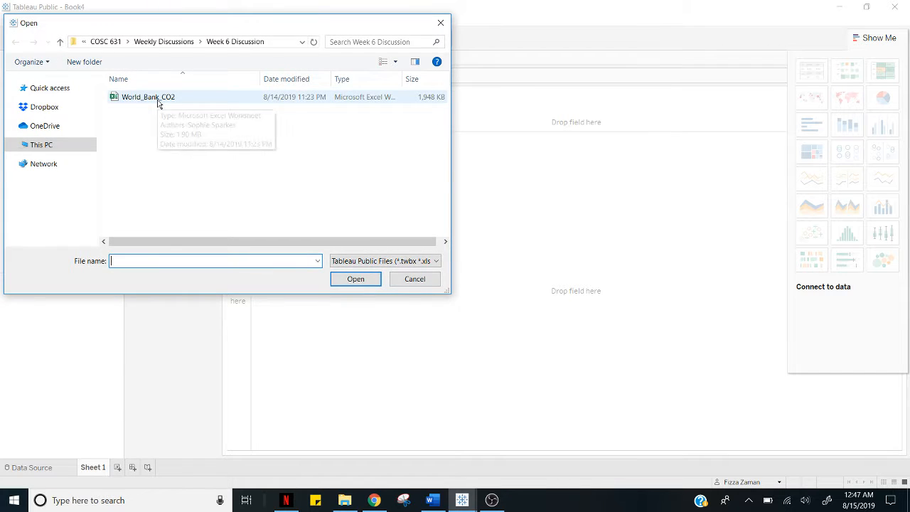
pyautogui.doubleClick(158, 100)
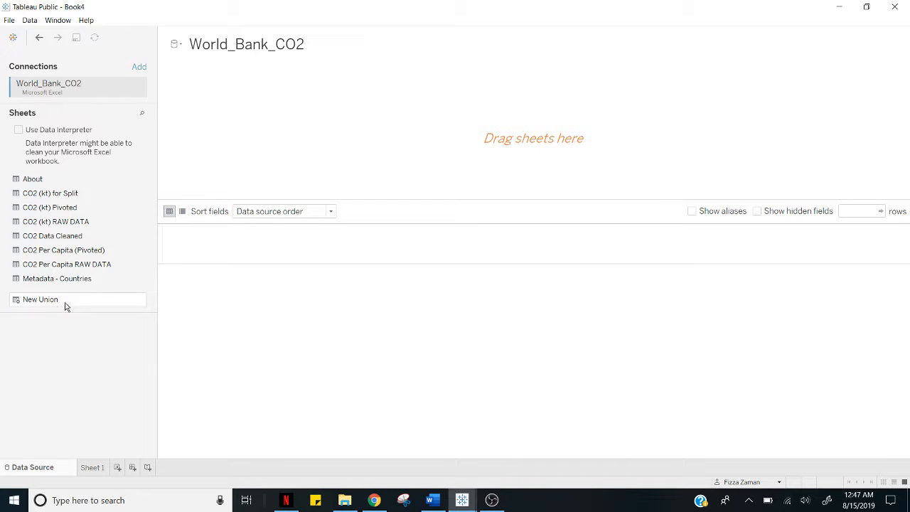
pyautogui.click(44, 238)
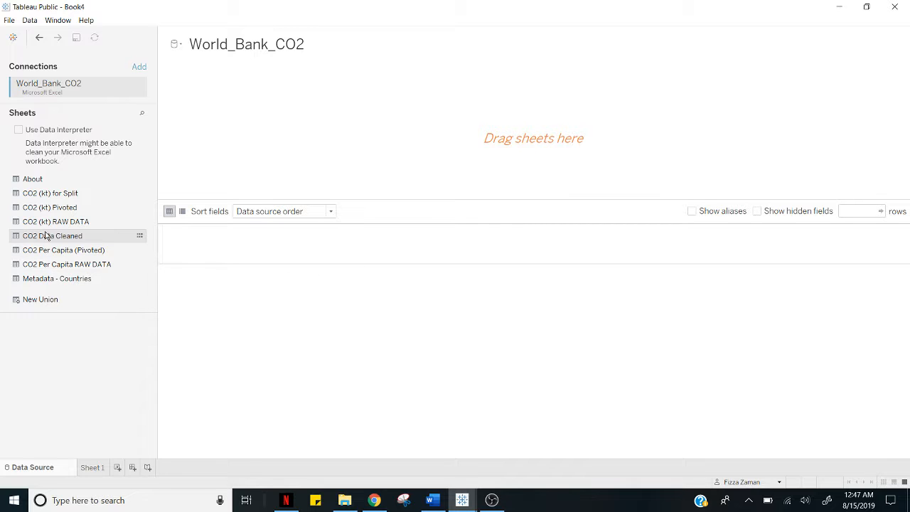
pyautogui.doubleClick(44, 237)
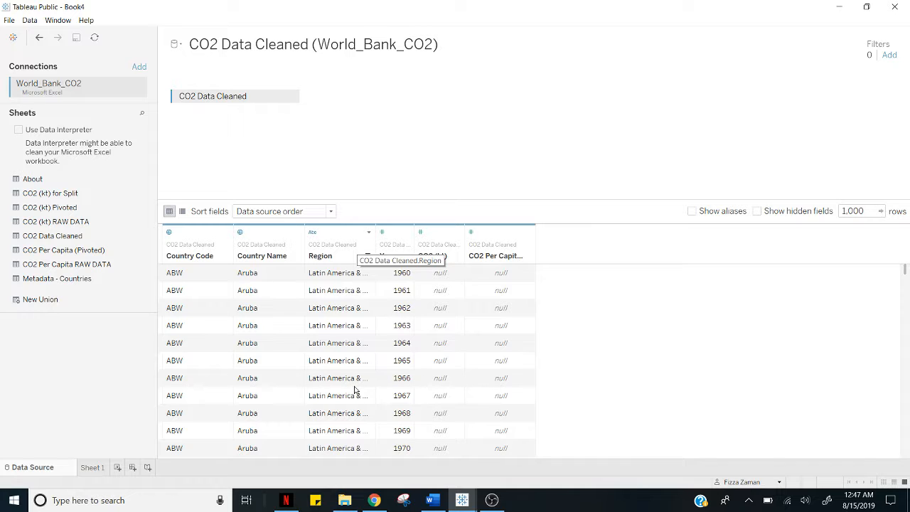
# Build a symbol map on Sheet 1 with one mark per Country Name, sized by CO2 Per Capita (metric tons).
pyautogui.click(92, 468)
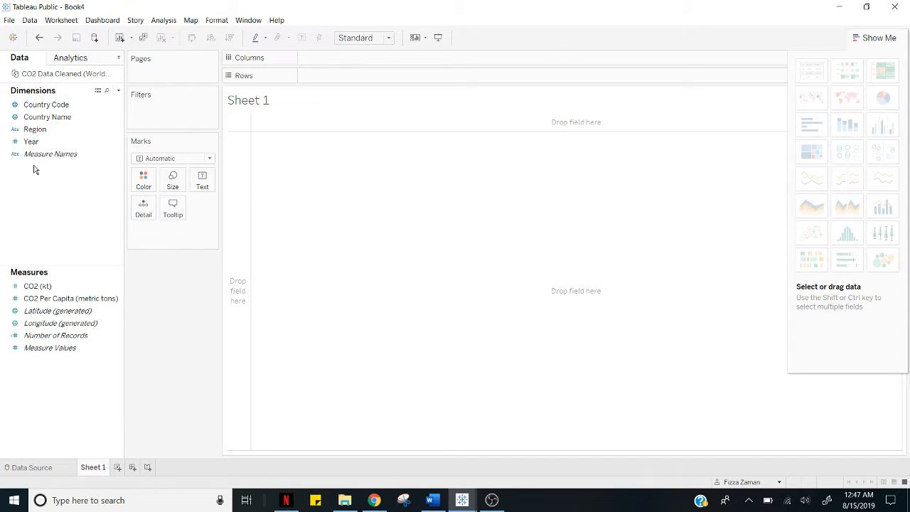
pyautogui.click(35, 130)
pyautogui.click(39, 119)
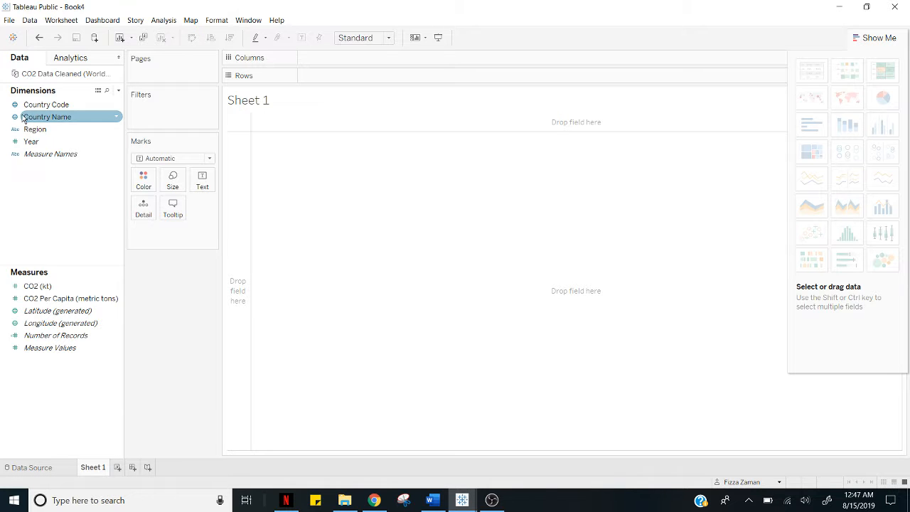
pyautogui.moveTo(25, 119); pyautogui.dragTo(389, 244)
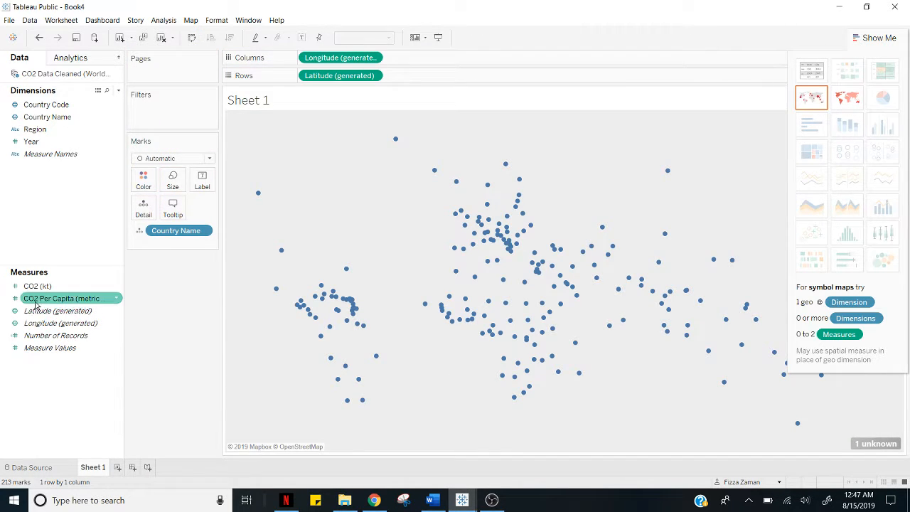
pyautogui.doubleClick(51, 305)
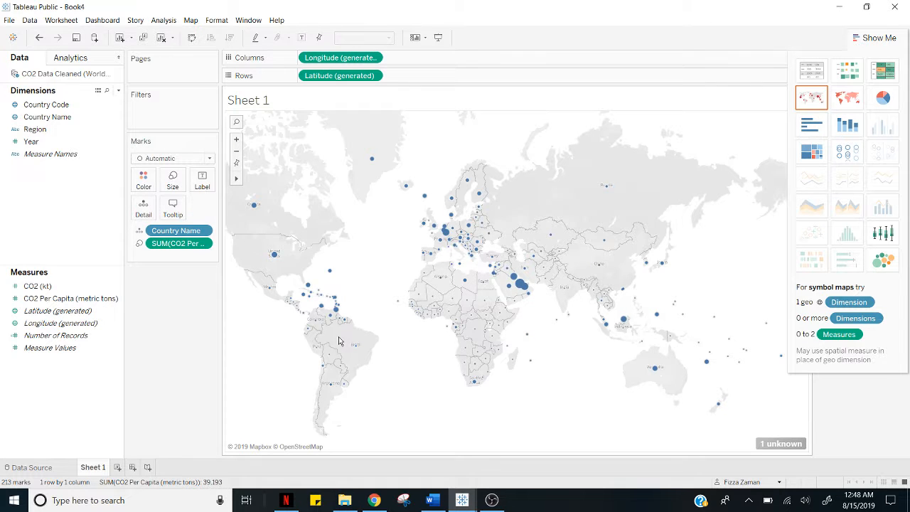
# Color the map marks by CO2 Per Capita (metric tons) using the reversed Red-Black Diverging palette.
pyautogui.moveTo(59, 298); pyautogui.dragTo(144, 181)
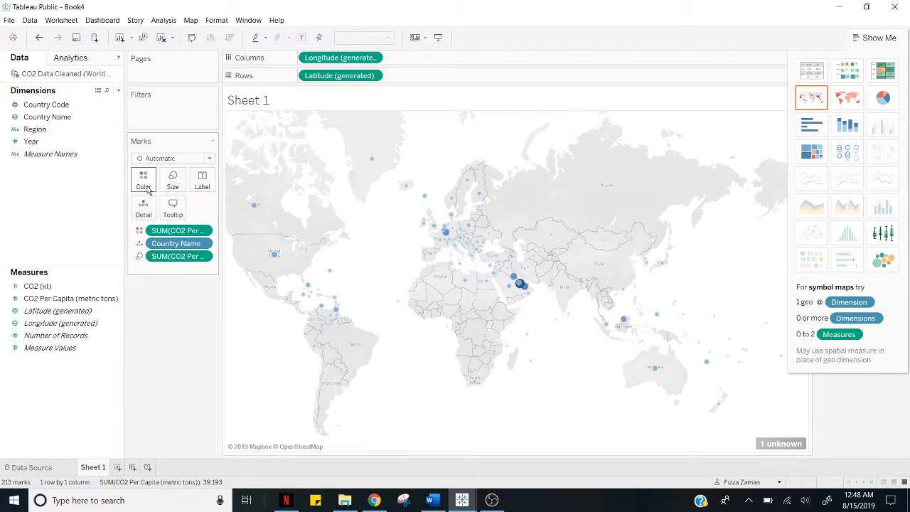
pyautogui.click(145, 182)
pyautogui.click(156, 218)
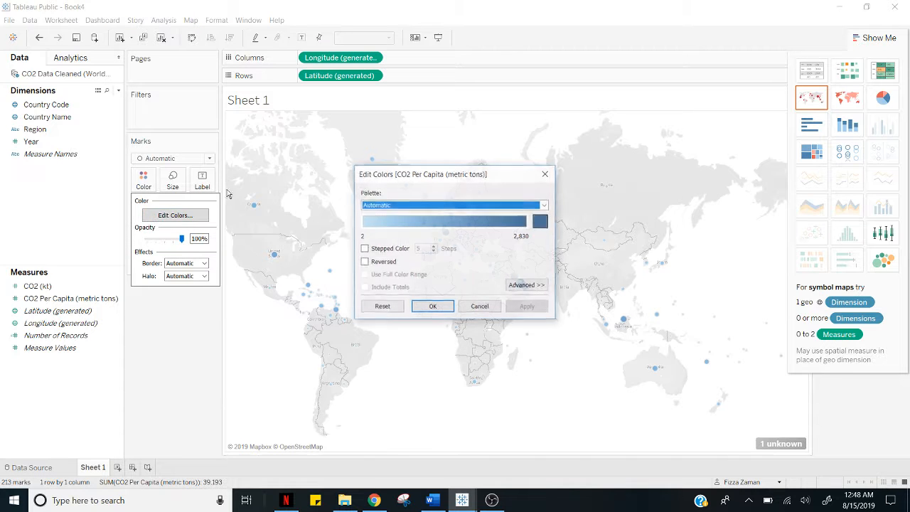
pyautogui.click(391, 206)
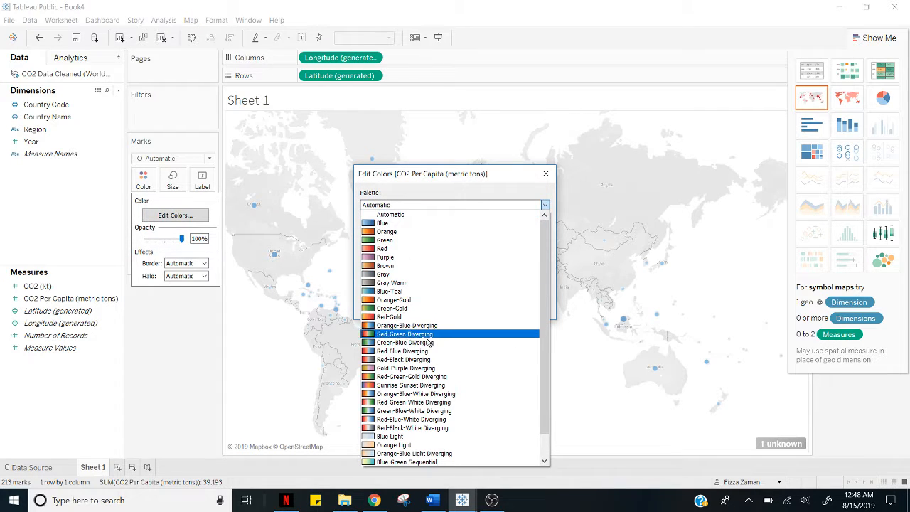
pyautogui.click(430, 359)
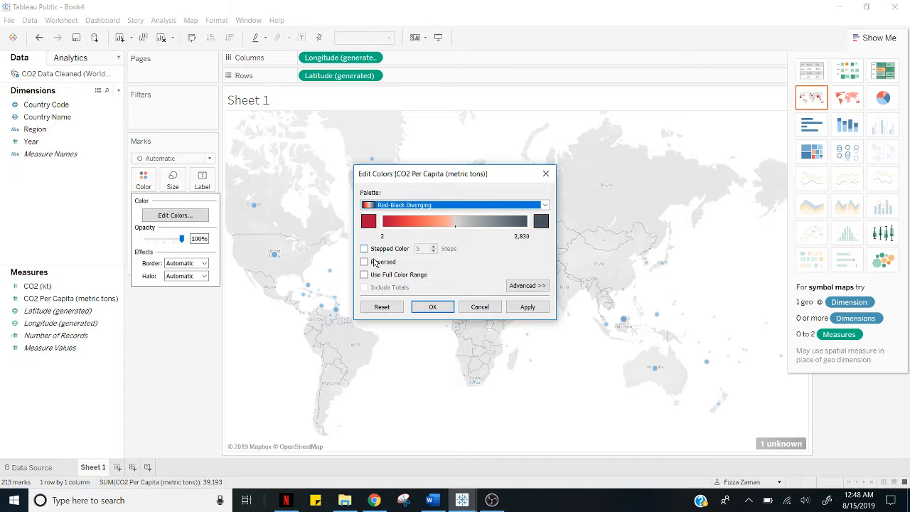
pyautogui.click(372, 265)
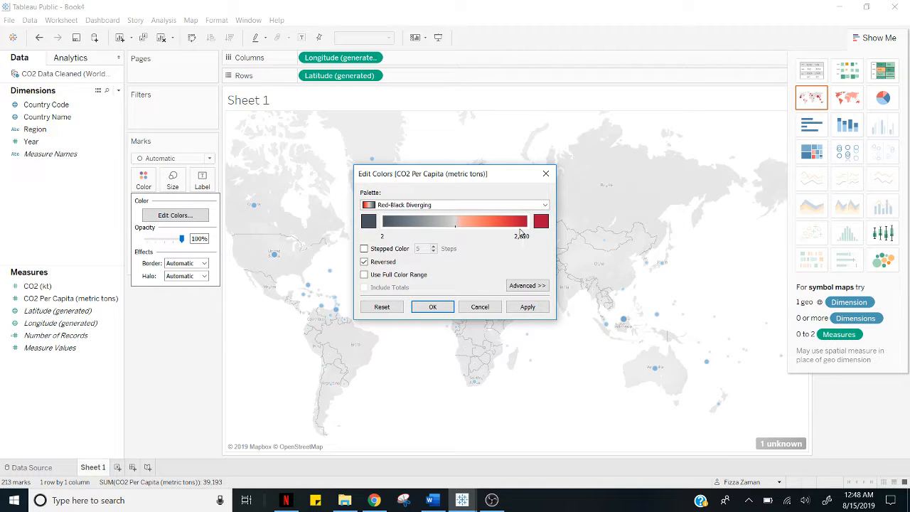
pyautogui.click(433, 306)
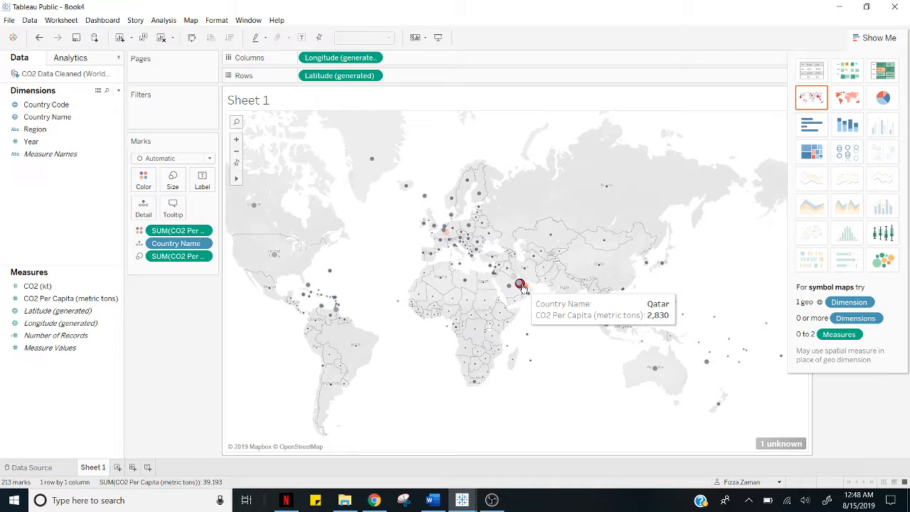
# Rename Sheet 1 as "CO2 Emission per Capita".
pyautogui.rightClick(108, 470)
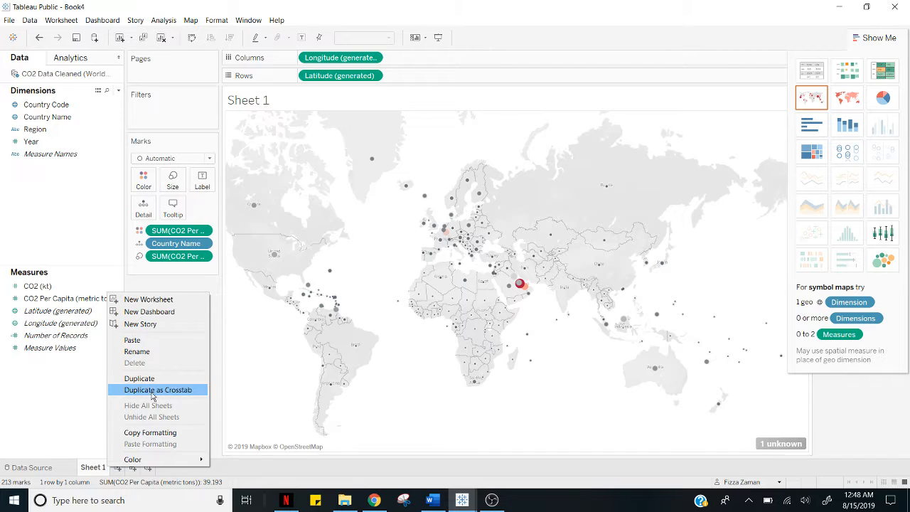
pyautogui.click(137, 357)
pyautogui.write('CO')
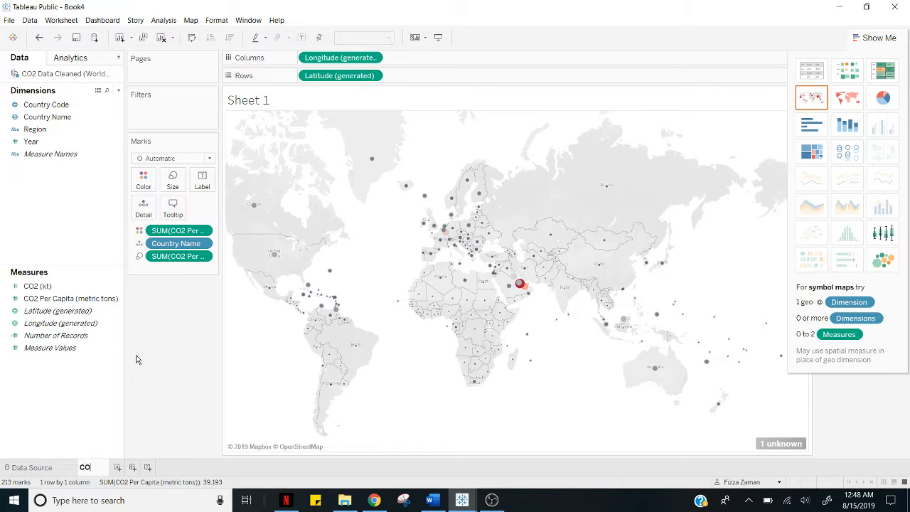
pyautogui.write('2 Em')
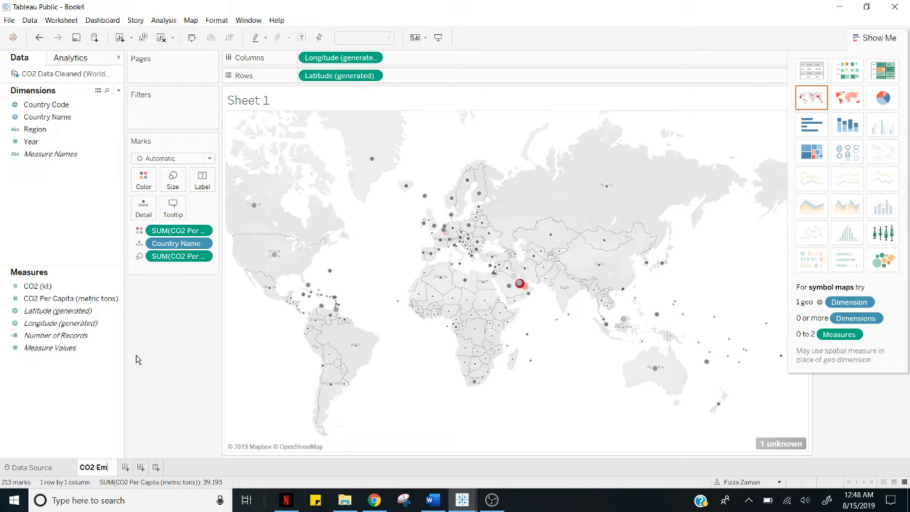
pyautogui.write('ission per Capita')
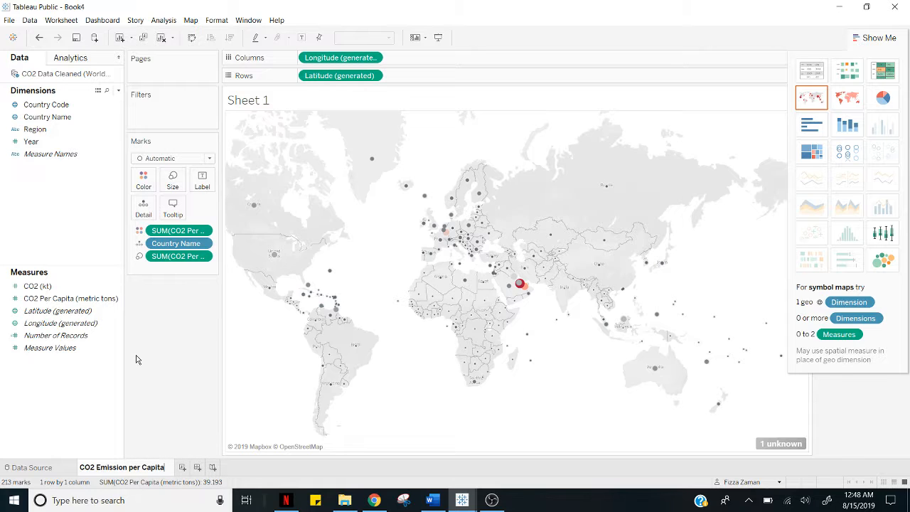
pyautogui.press('Return')
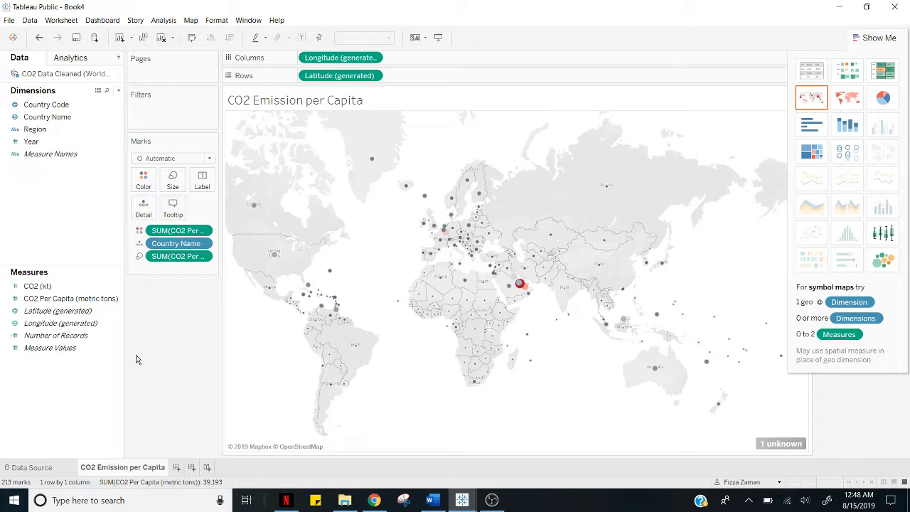
# Add a new worksheet and plot CO2 Per Capita (metric tons) by Year as a line chart.
pyautogui.click(177, 469)
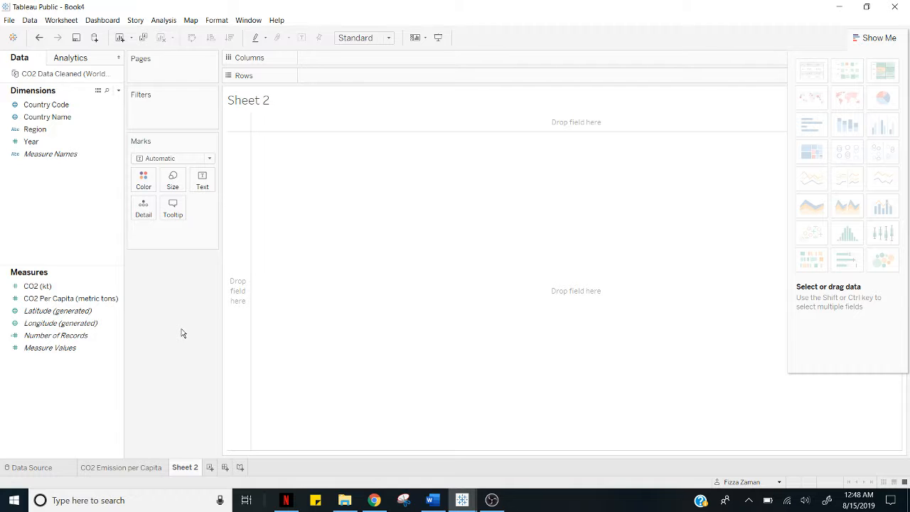
pyautogui.click(59, 300)
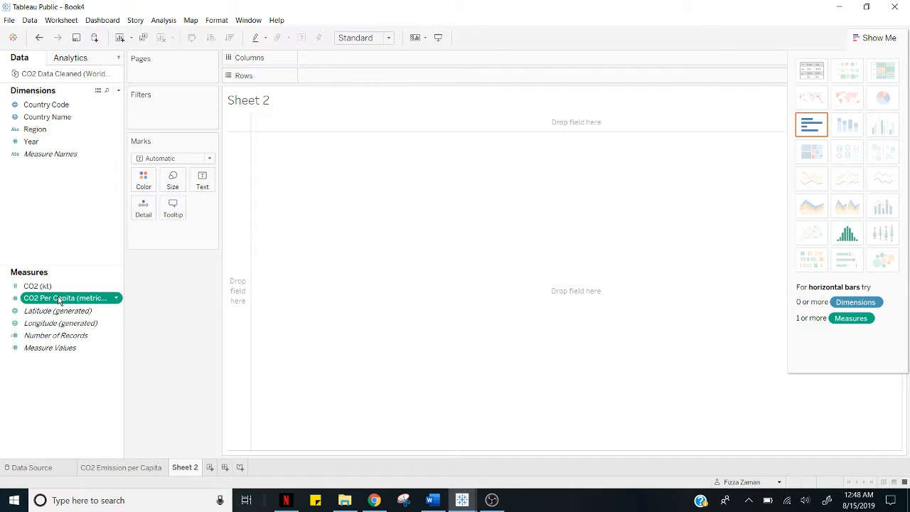
pyautogui.doubleClick(60, 300)
pyautogui.click(27, 145)
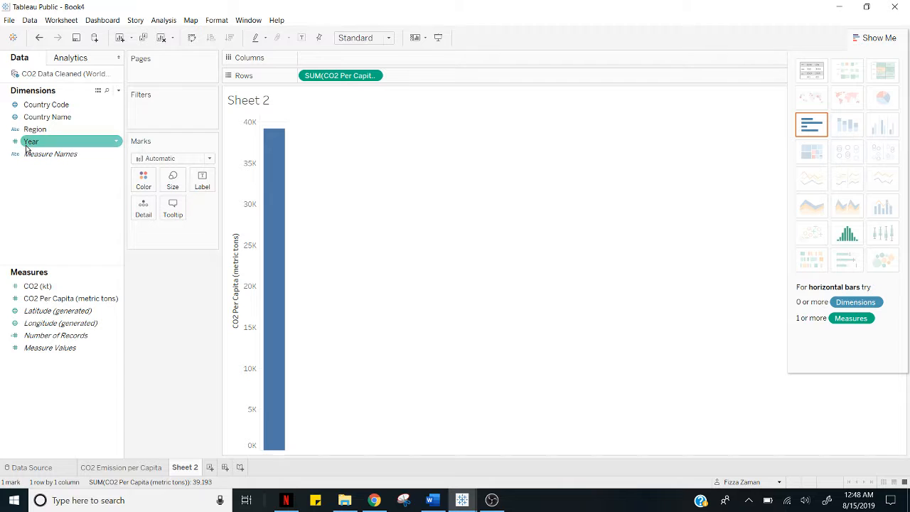
pyautogui.doubleClick(27, 145)
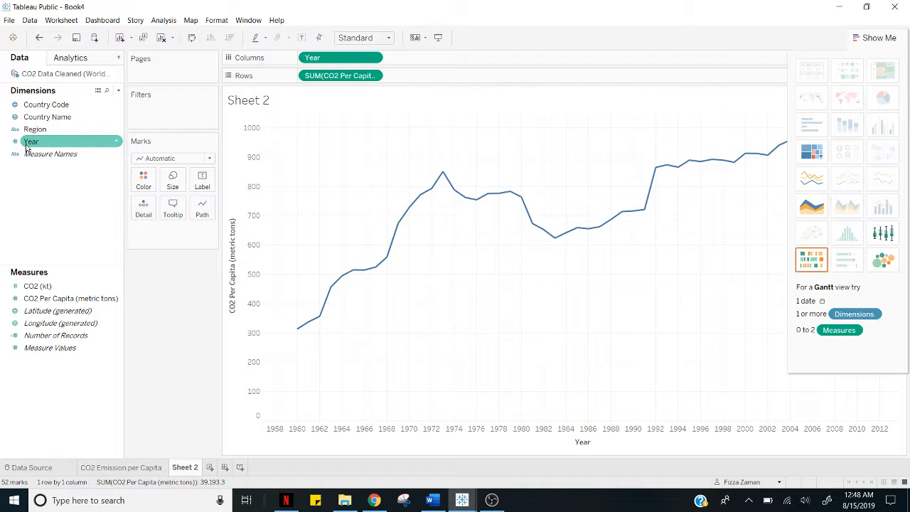
pyautogui.click(115, 223)
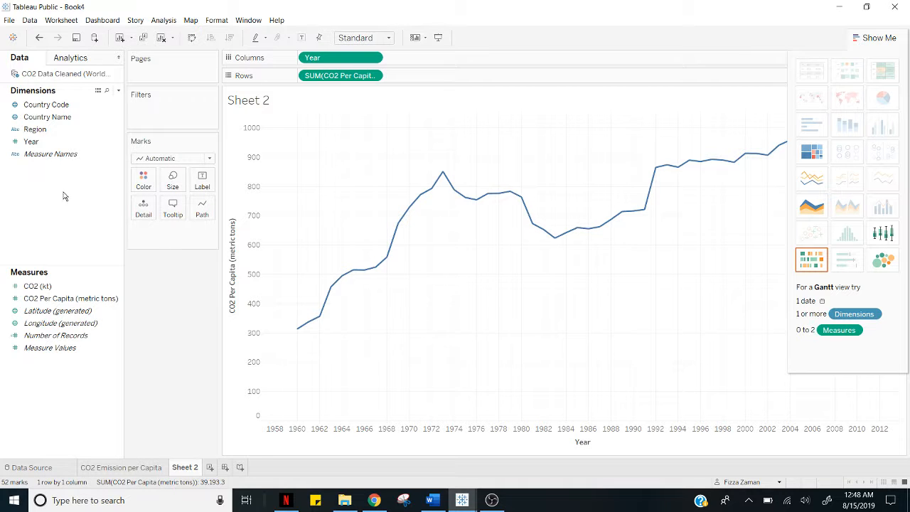
# Split the line chart into one line per Country Name and color the lines by Country Name.
pyautogui.click(34, 120)
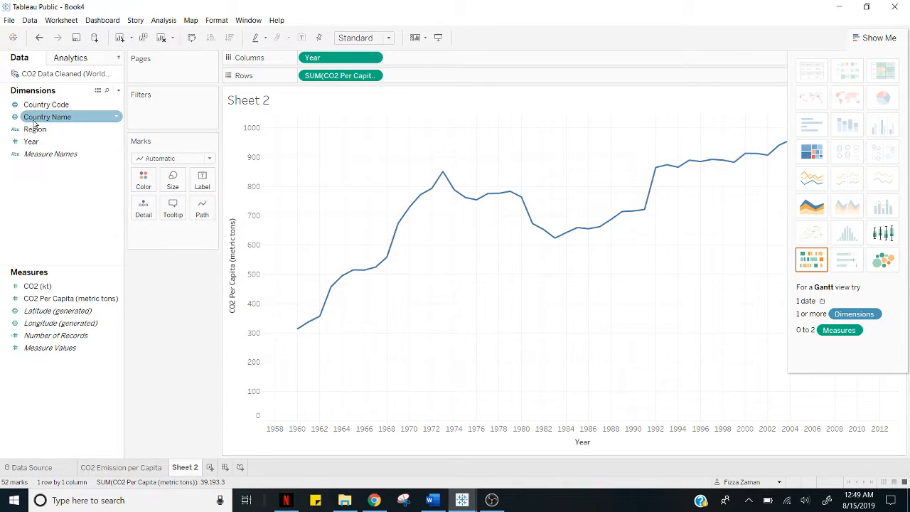
pyautogui.moveTo(34, 124); pyautogui.dragTo(141, 241)
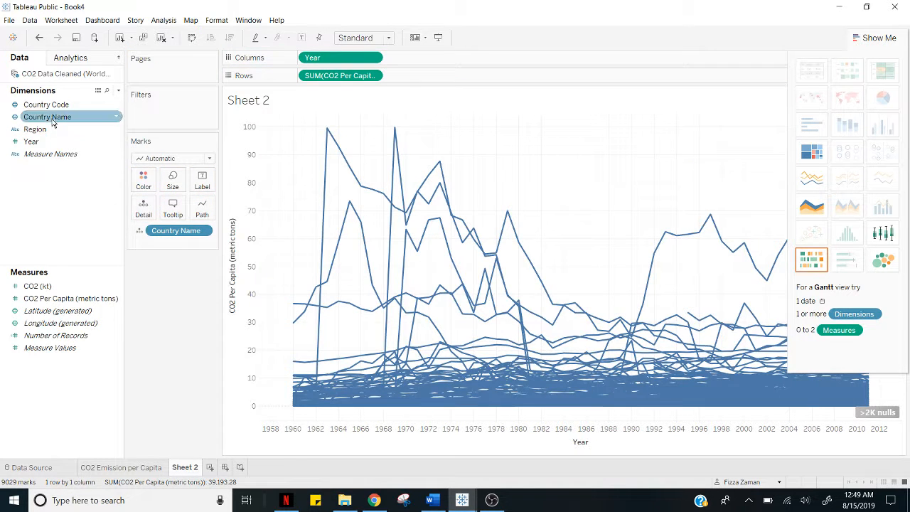
pyautogui.moveTo(52, 123); pyautogui.dragTo(146, 181)
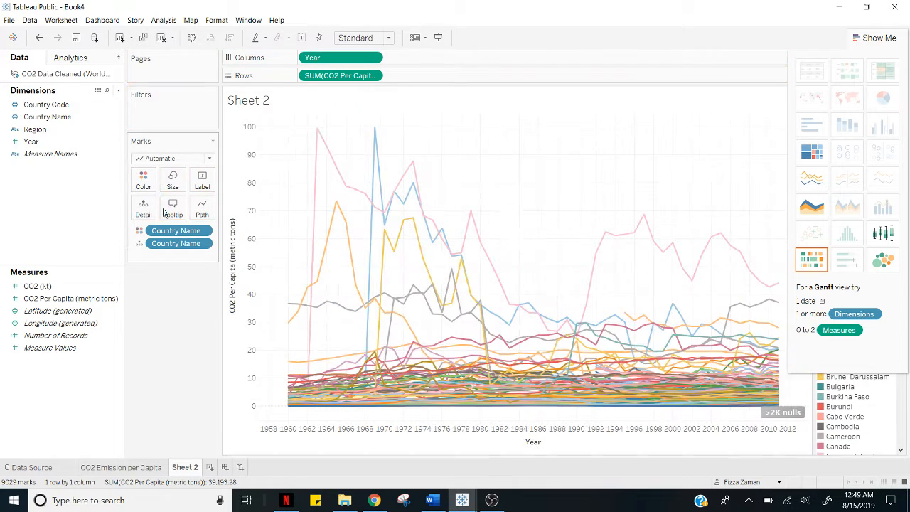
pyautogui.moveTo(334, 164)
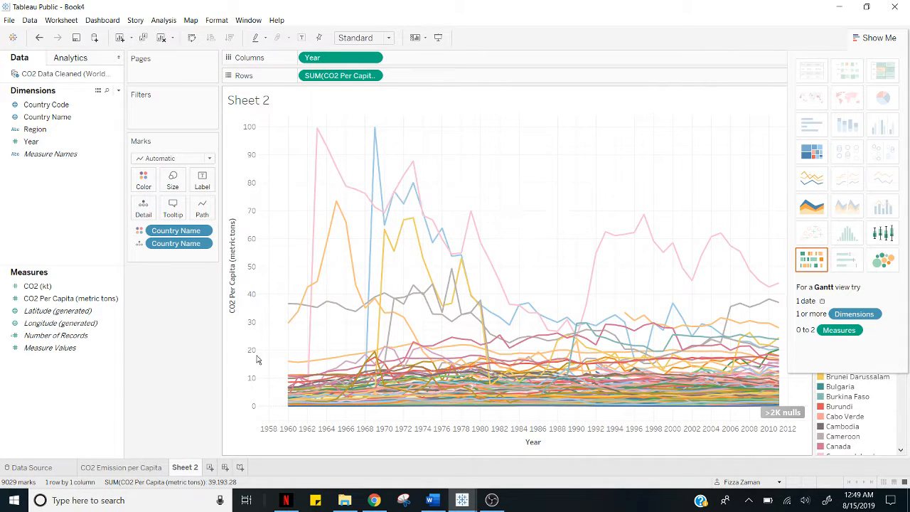
# Rename Sheet 2 as "CO2 Emission Over Time".
pyautogui.rightClick(190, 466)
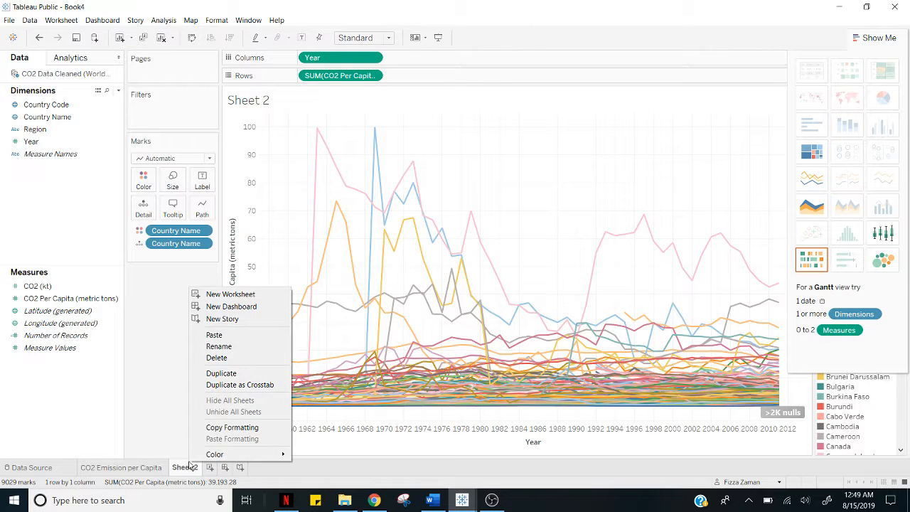
pyautogui.click(223, 348)
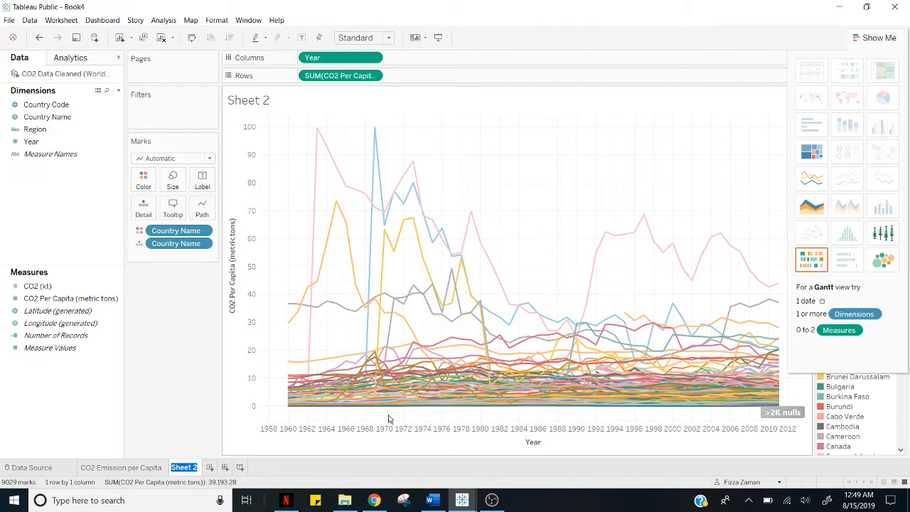
pyautogui.write('CO2 Emission OVer')
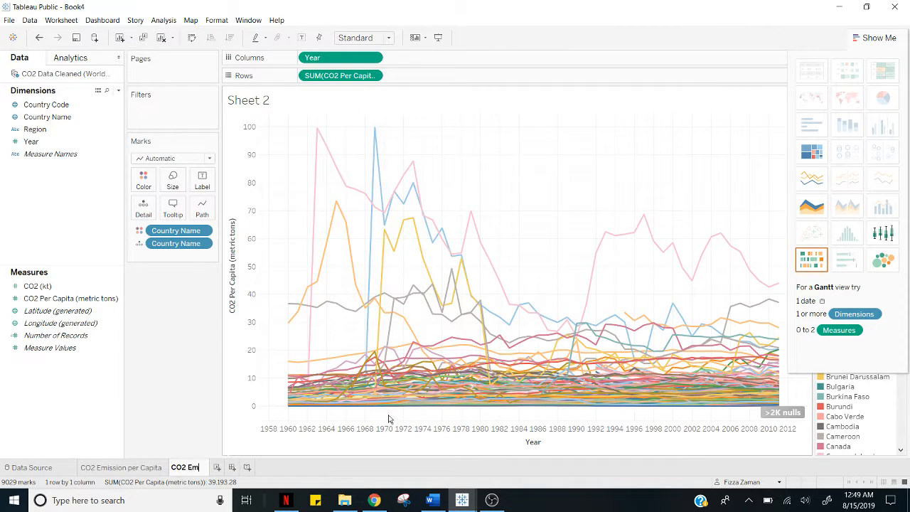
pyautogui.press('BackSpace')
pyautogui.press('BackSpace')
pyautogui.press('BackSpace')
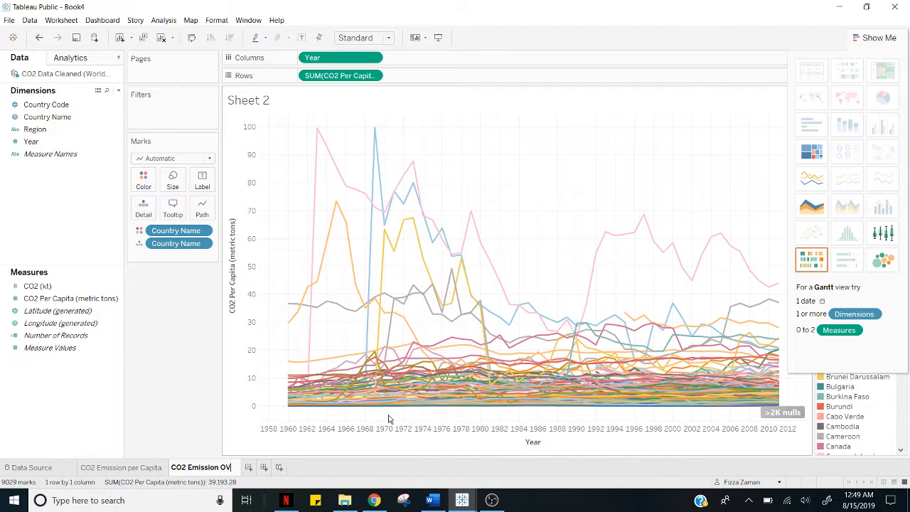
pyautogui.write('ver Time')
pyautogui.press('Return')
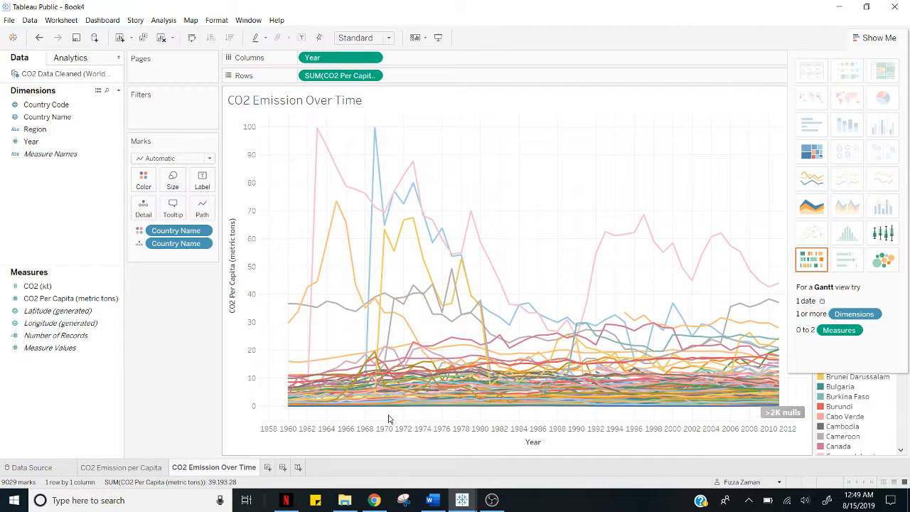
# Create a new dashboard with the CO2 Emission per Capita map above the CO2 Emission Over Time line chart.
pyautogui.click(283, 467)
pyautogui.doubleClick(57, 148)
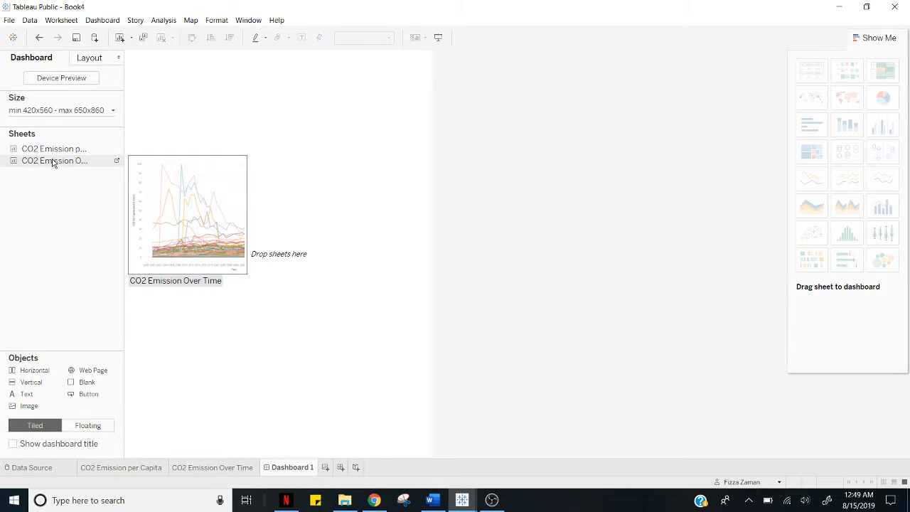
pyautogui.moveTo(53, 150); pyautogui.dragTo(213, 138)
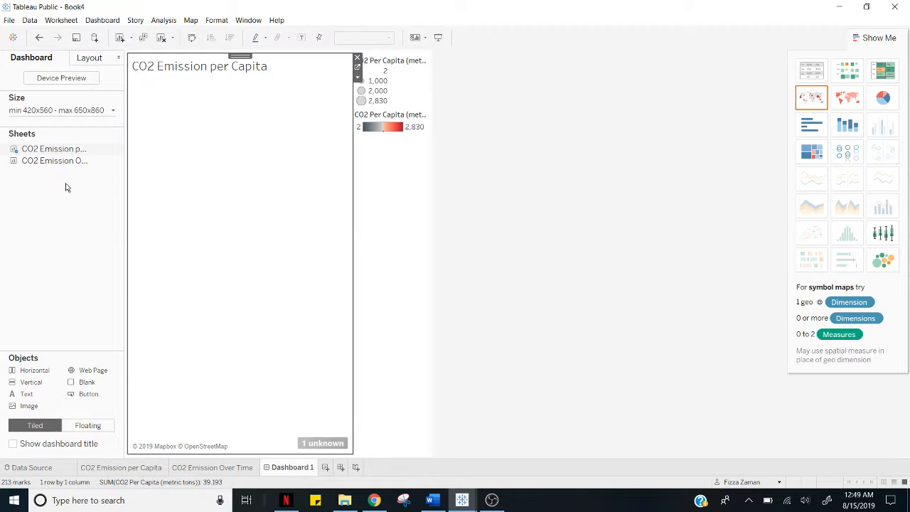
pyautogui.moveTo(79, 260); pyautogui.dragTo(297, 391)
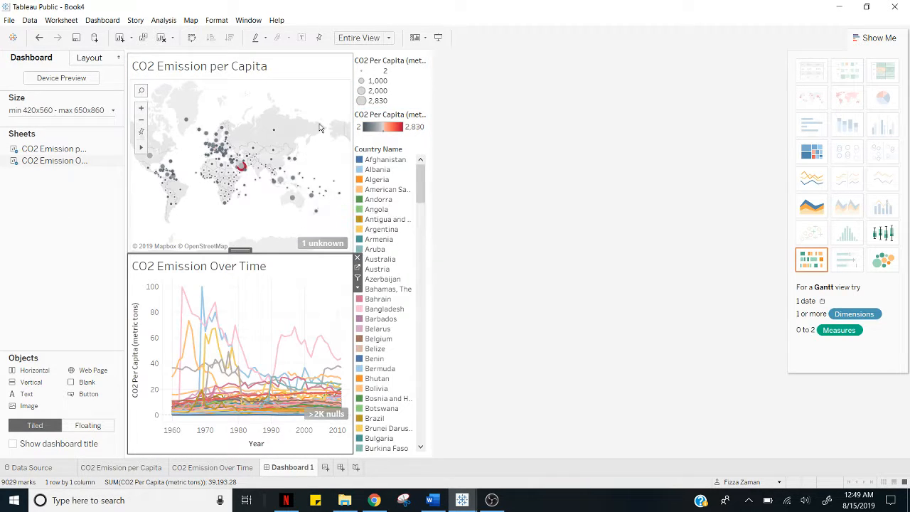
# Use the dashboard map as a filter and select Oman to show only its emissions in the line chart.
pyautogui.click(319, 128)
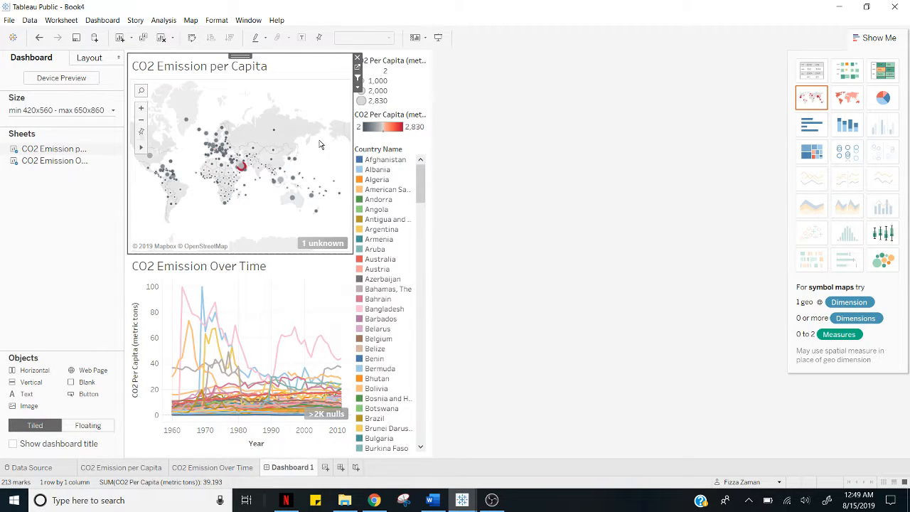
pyautogui.click(245, 170)
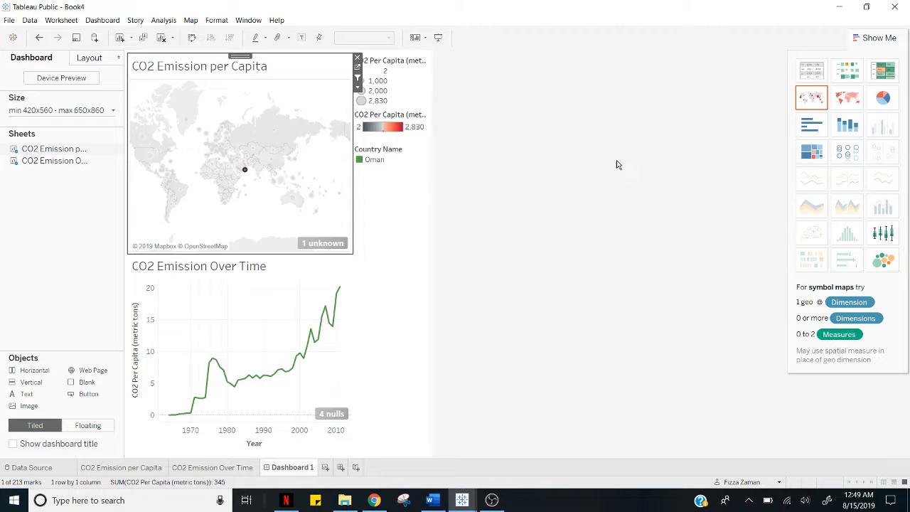
pyautogui.click(121, 470)
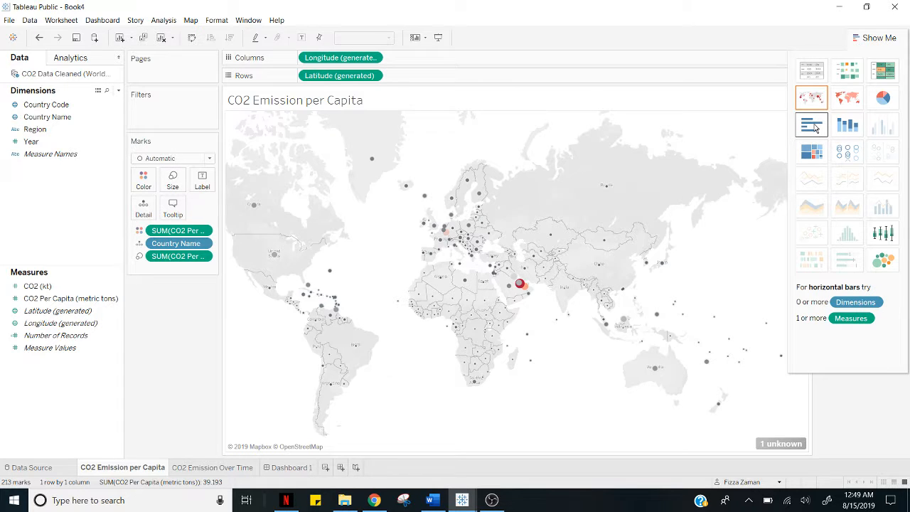
pyautogui.click(281, 469)
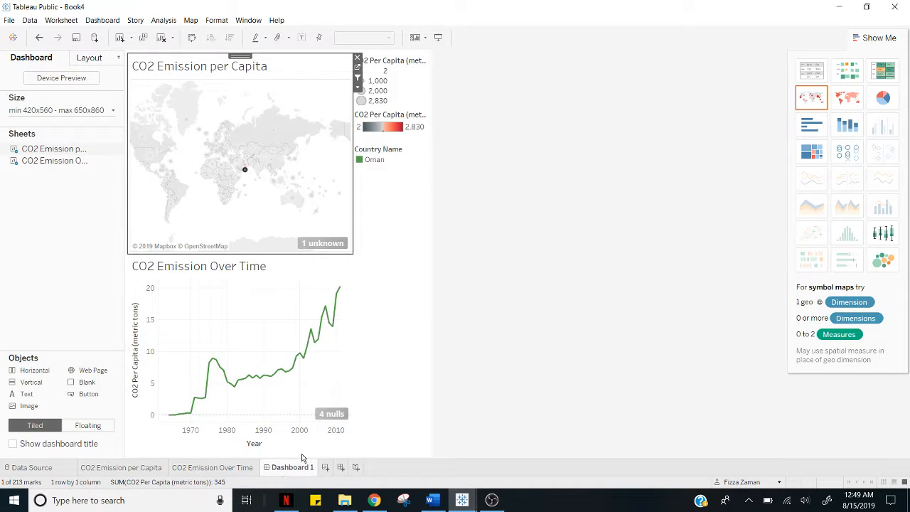
# Save the workbook to Tableau Public under the title "CO2 emissions per capita".
pyautogui.click(9, 20)
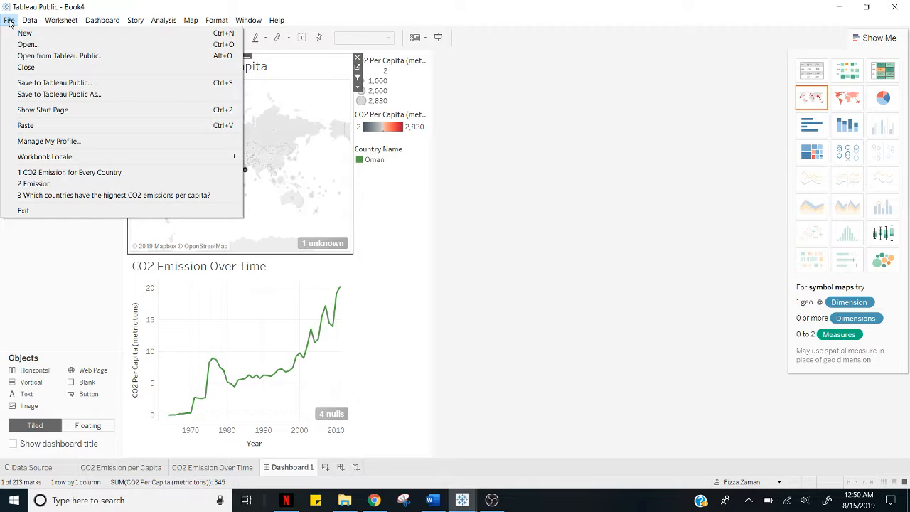
pyautogui.click(32, 96)
pyautogui.doubleClick(409, 239)
pyautogui.press('BackSpace')
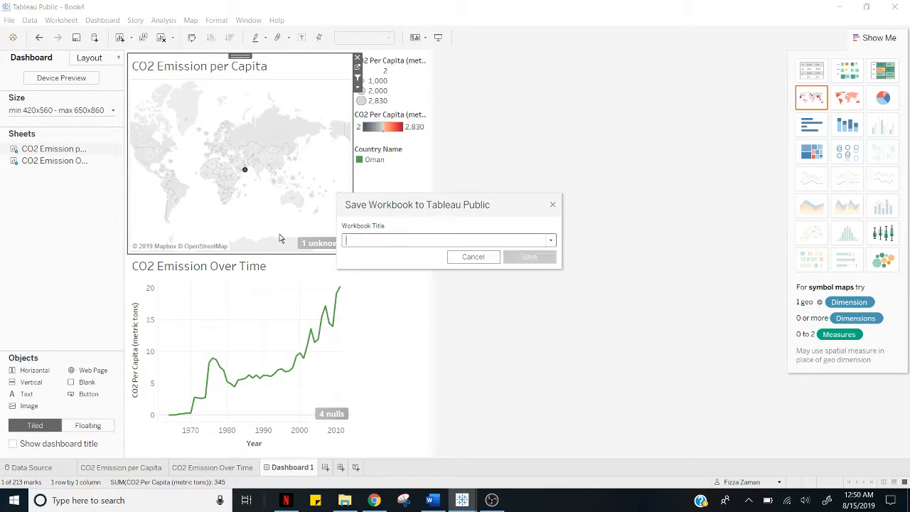
pyautogui.write('CO2 emissions per capita')
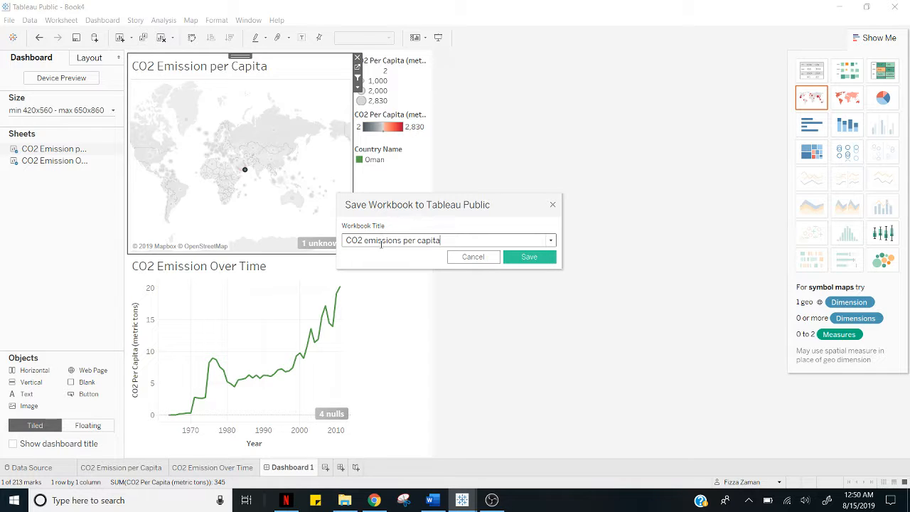
pyautogui.click(529, 257)
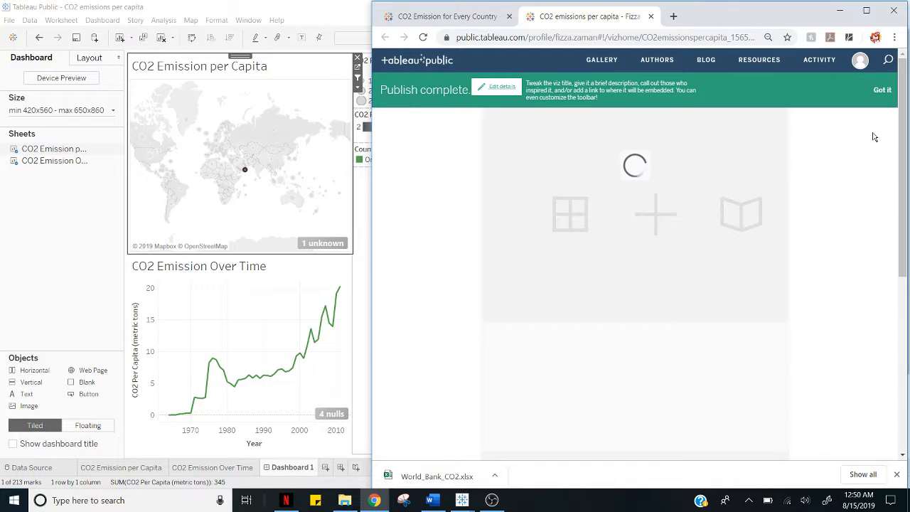
# Dismiss the publishing notice on the published page and open the visualization's share link and embed code.
pyautogui.click(883, 91)
pyautogui.scroll(-2, 747, 284)
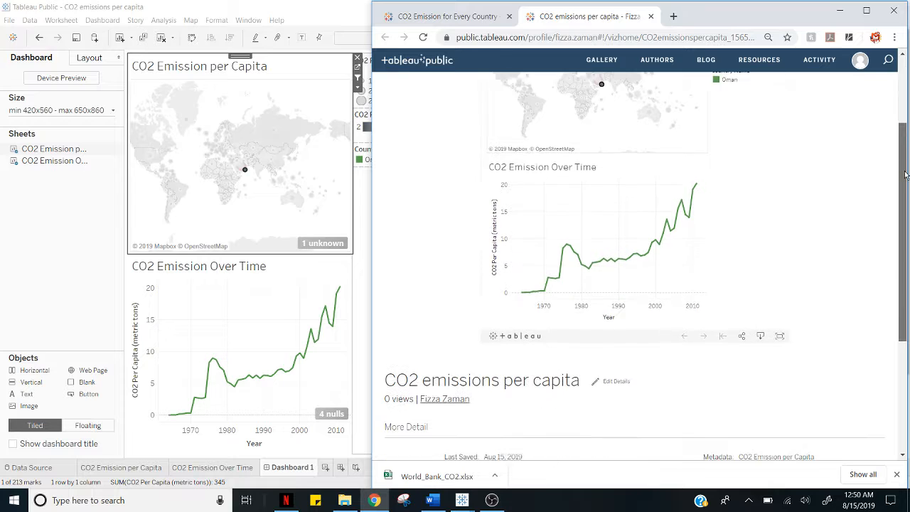
pyautogui.click(741, 330)
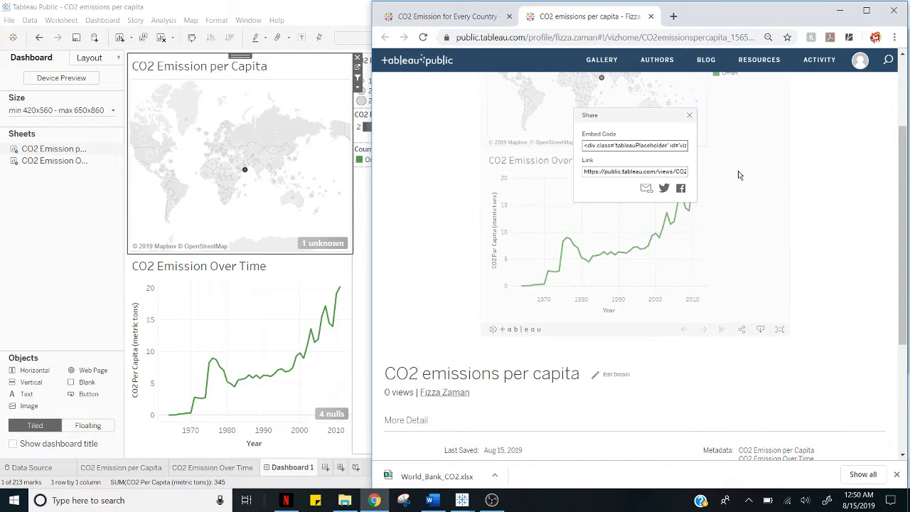
pyautogui.click(606, 172)
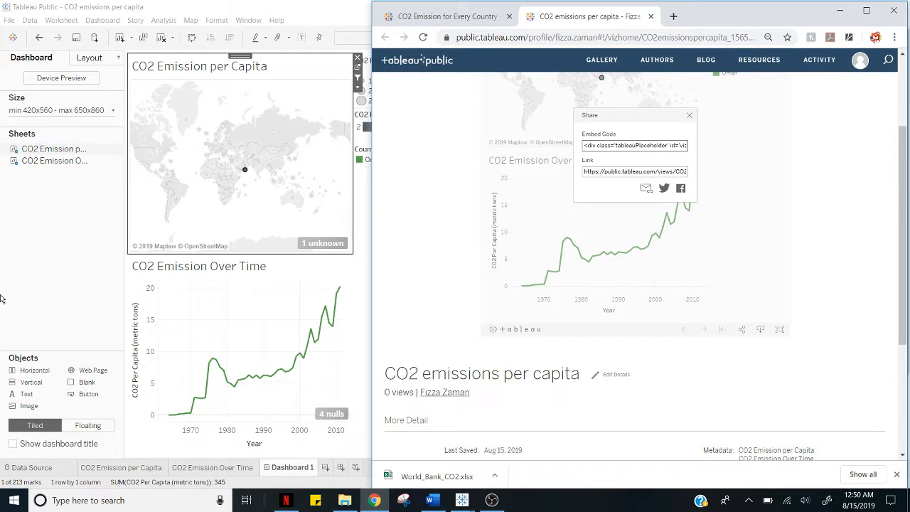
# Switch back to the Tableau workbook, hide the Show Me chart suggestions on CO2 Emission per Capita, and return to Dashboard 1.
pyautogui.click(122, 468)
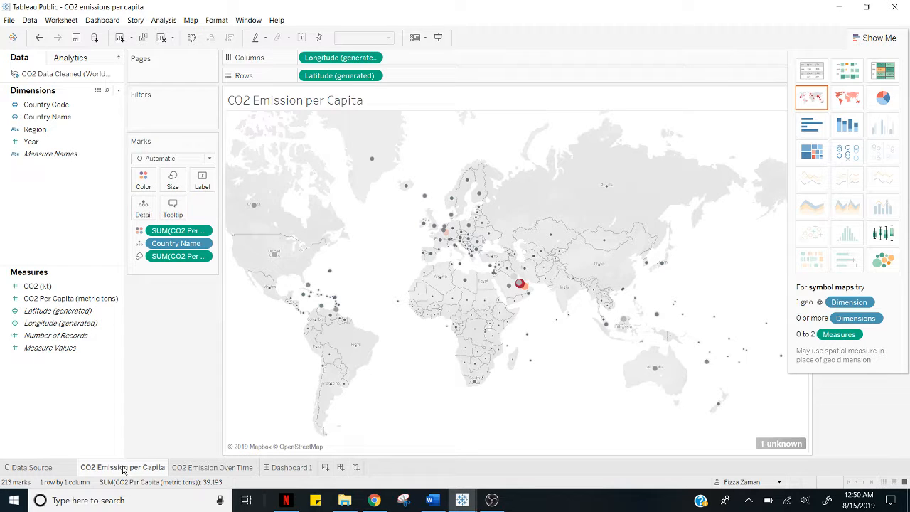
pyautogui.click(891, 35)
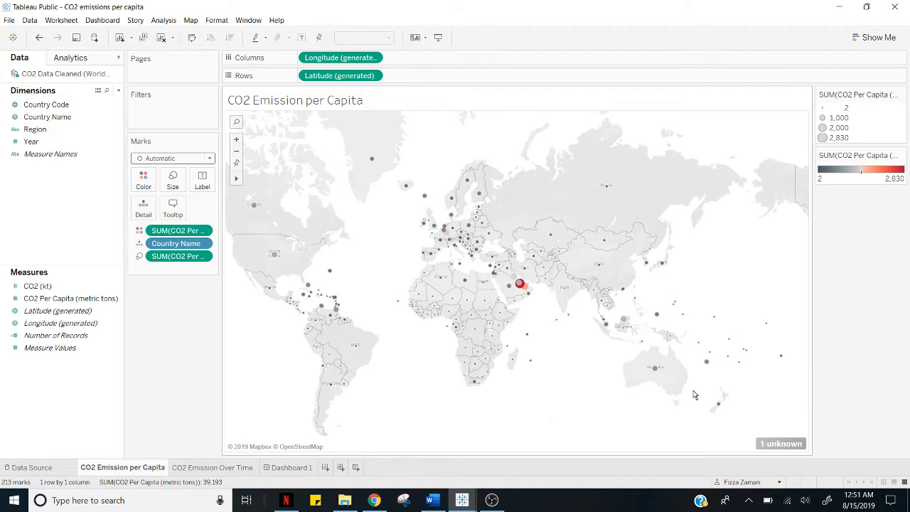
pyautogui.click(282, 468)
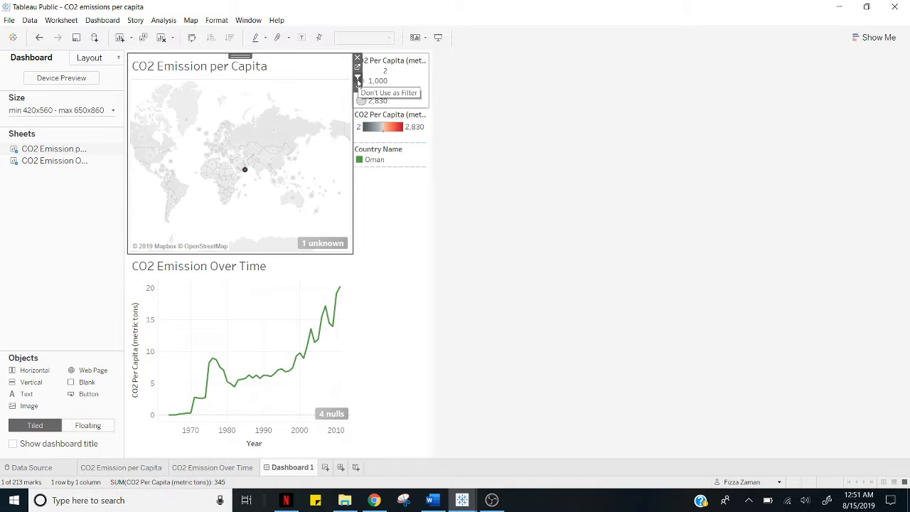
pyautogui.moveTo(251, 157)
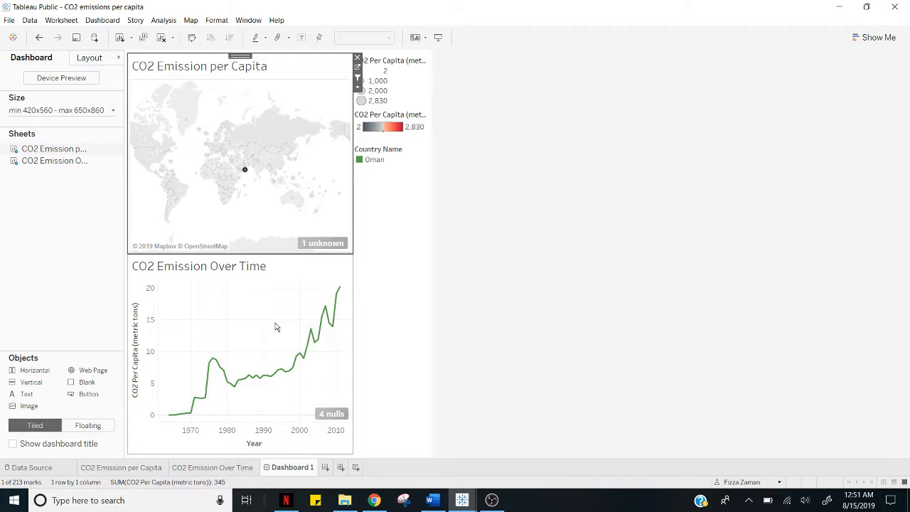
pyautogui.click(375, 500)
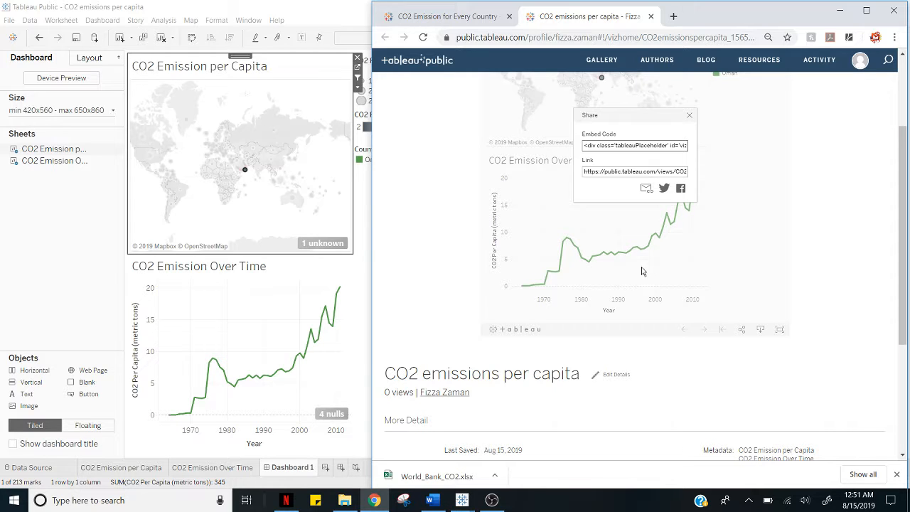
pyautogui.click(44, 296)
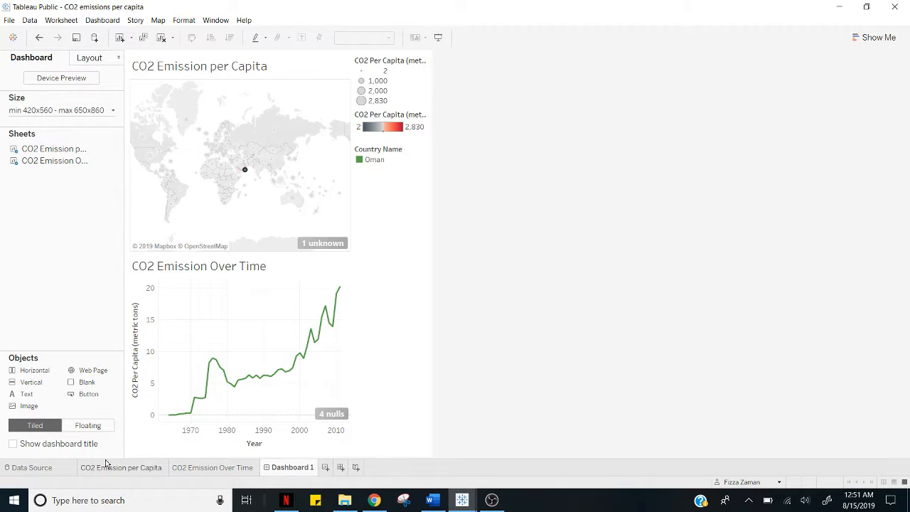
# Convert the CO2 Emission per Capita worksheet's map into a packed bubbles chart with Show Me.
pyautogui.click(105, 465)
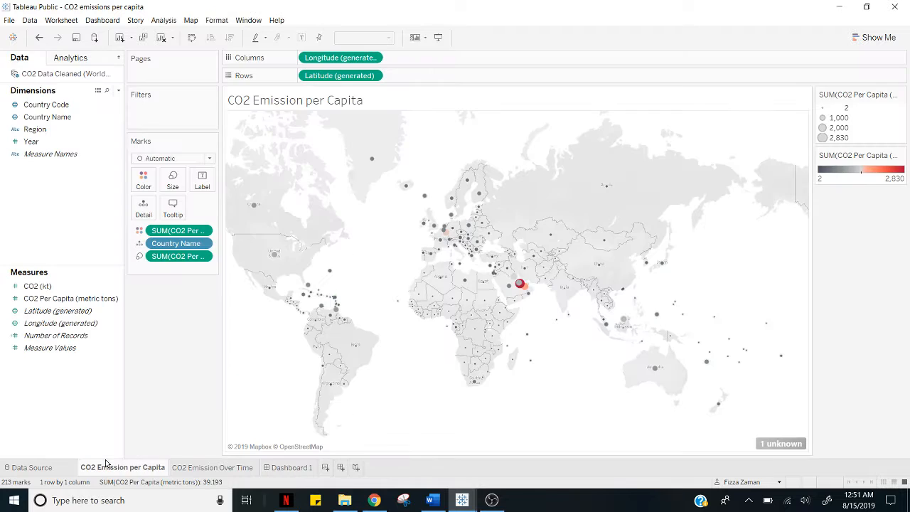
pyautogui.click(877, 39)
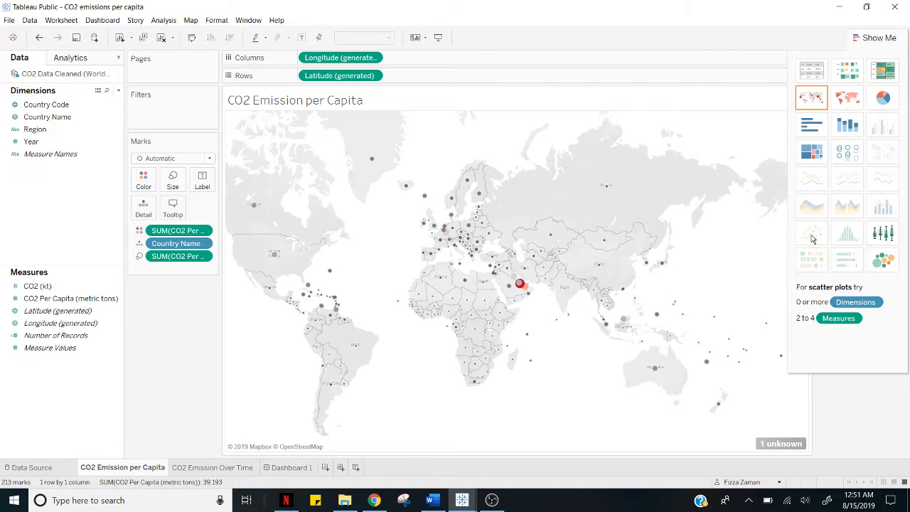
pyautogui.click(884, 263)
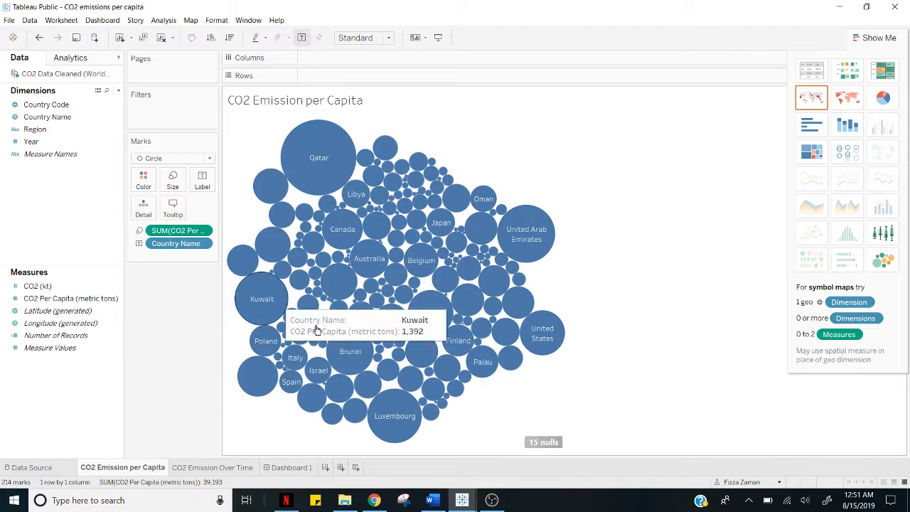